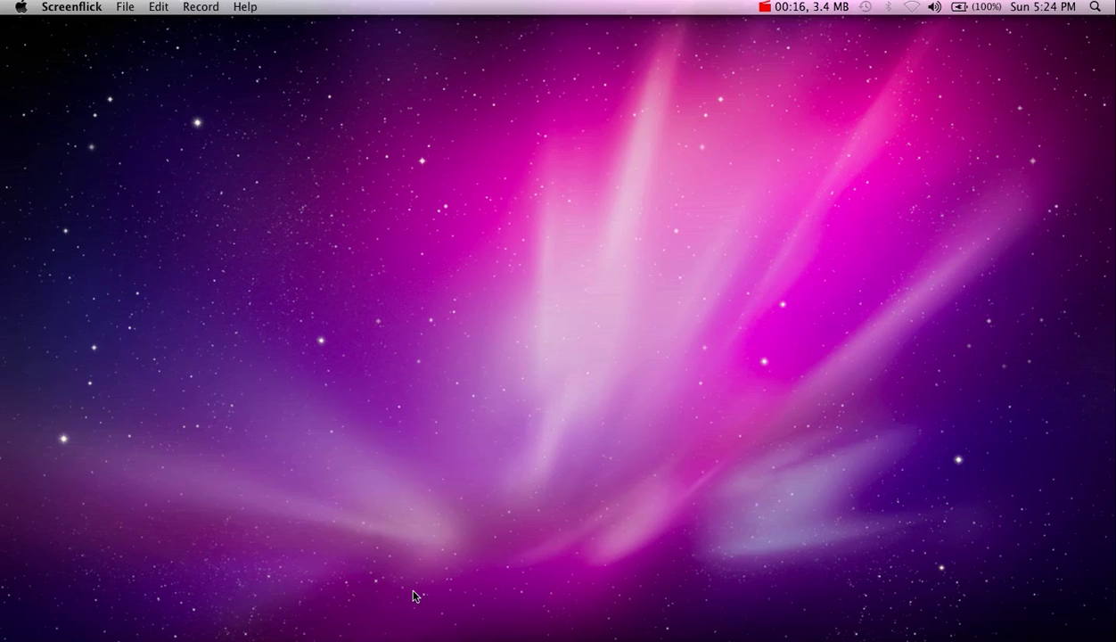
# Step: Launch Final Cut Pro from the Dock, opening Untitled Project 1 with an empty Sequence 1
pyautogui.click(378, 635)
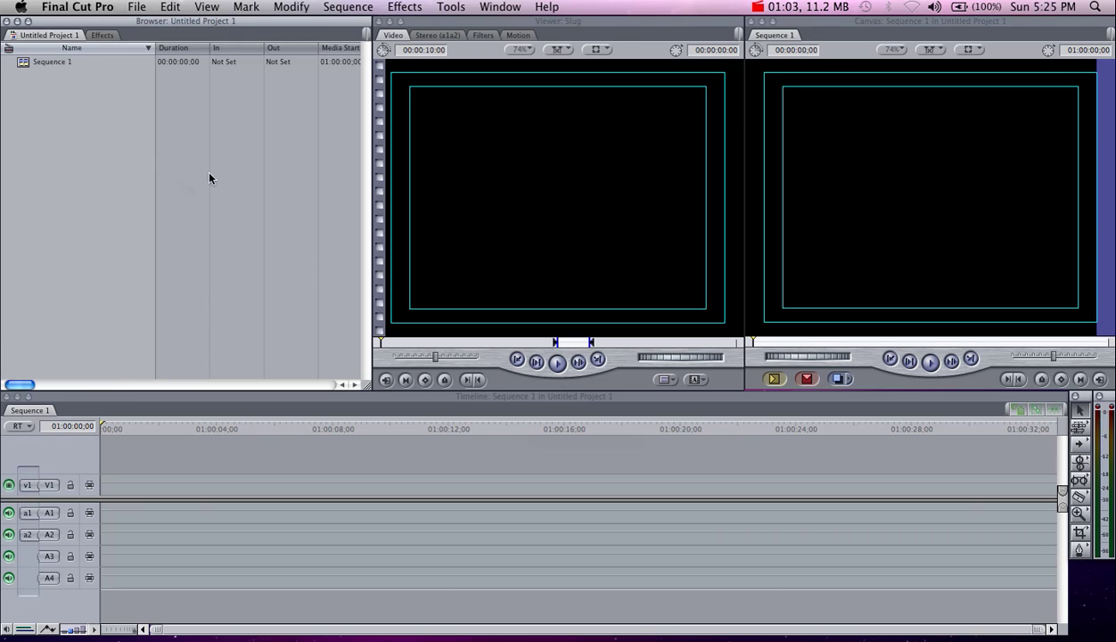
pyautogui.click(104, 13)
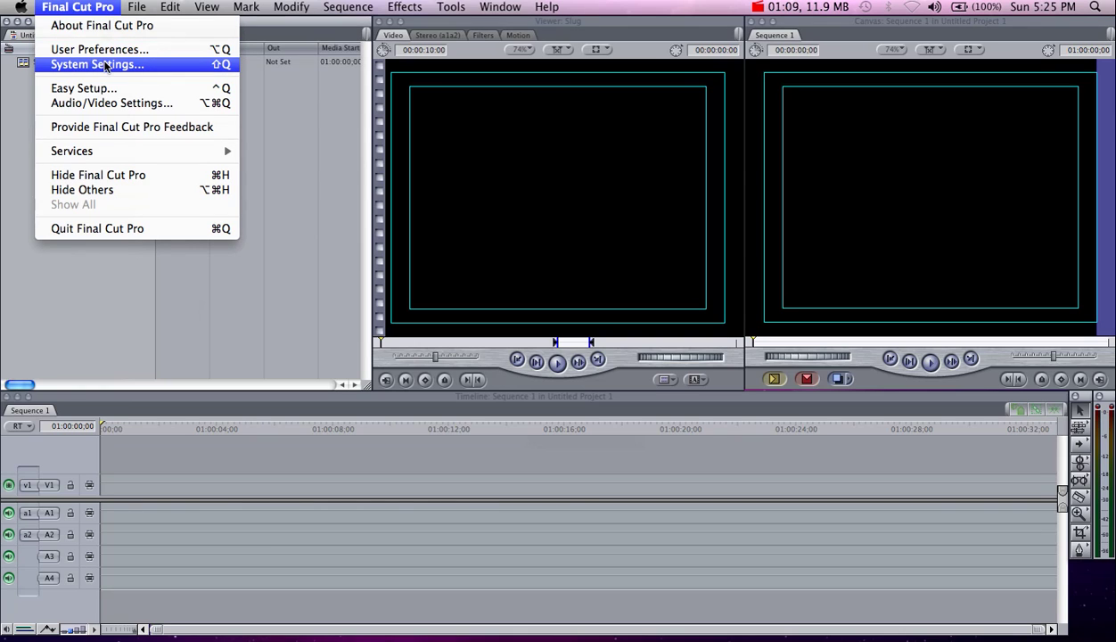
# Step: Open System Settings and start choosing a new scratch disk folder
pyautogui.click(104, 65)
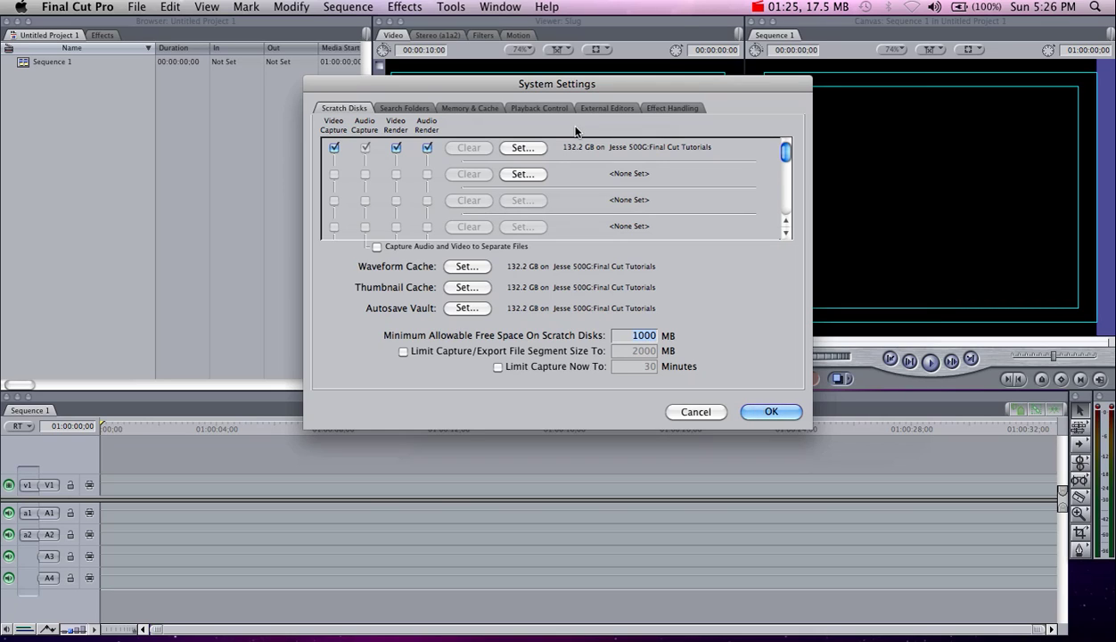
pyautogui.click(525, 147)
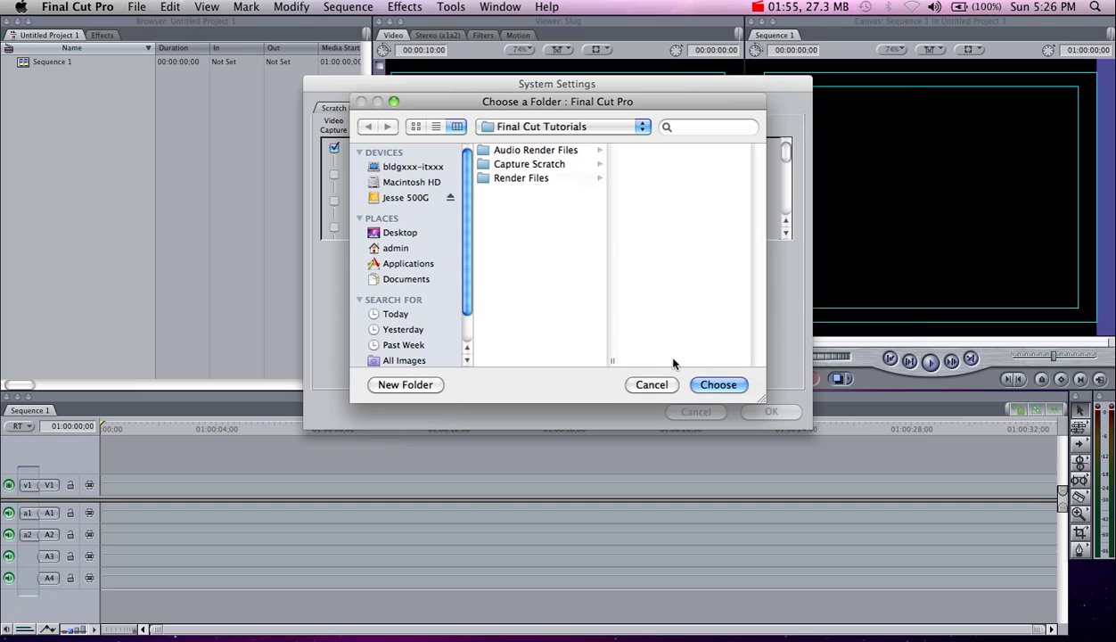
# Step: Choose the Final Cut Tutorials folder as the scratch disk for capture and render
pyautogui.click(718, 385)
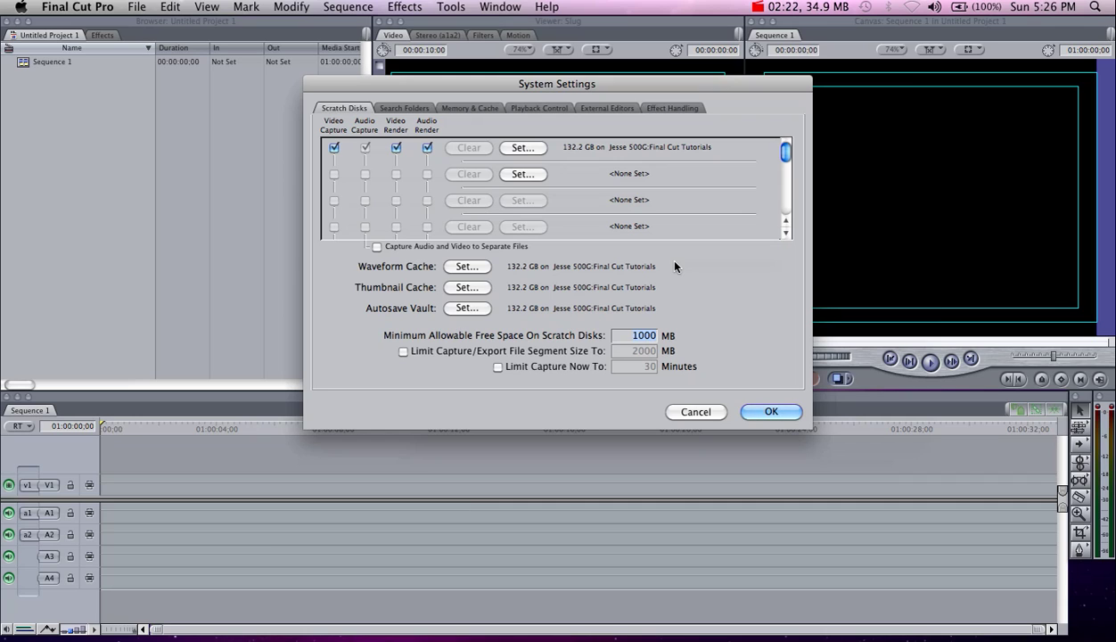
# Step: Accept System Settings with the new Final Cut Tutorials scratch disk
pyautogui.click(772, 411)
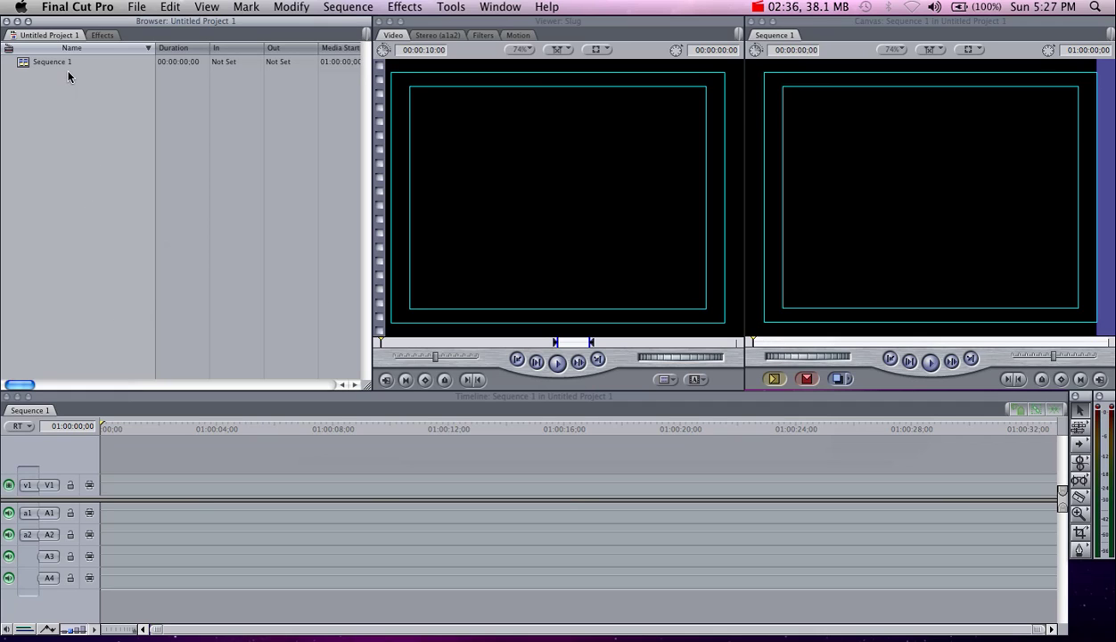
# Step: Save Untitled Project 1 under the new name 'Final Cut Tutorials'
pyautogui.click(137, 8)
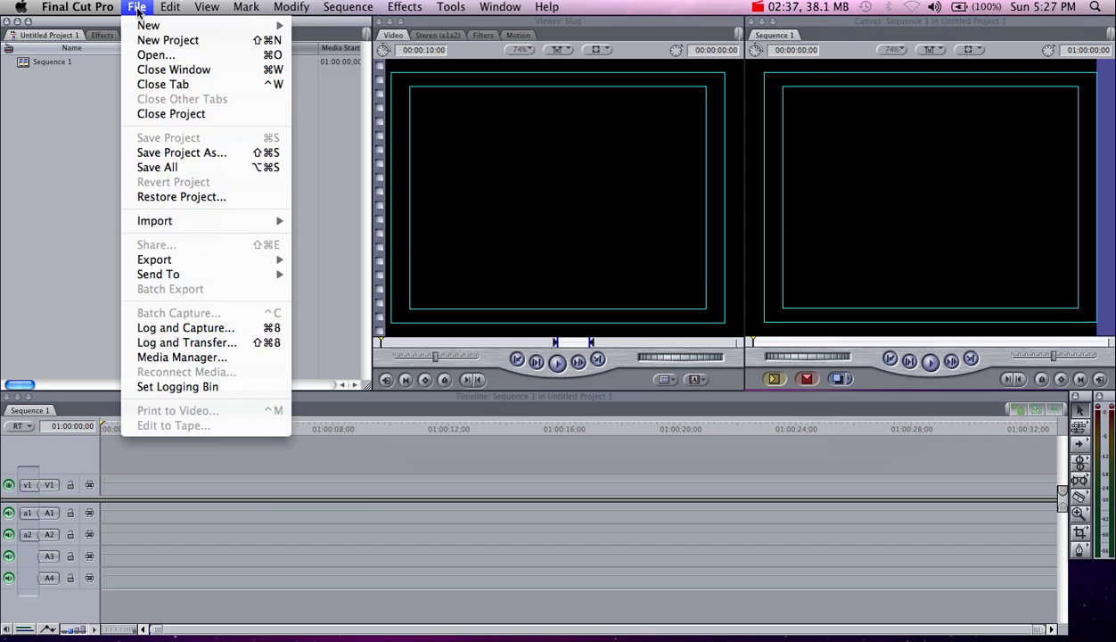
pyautogui.click(182, 152)
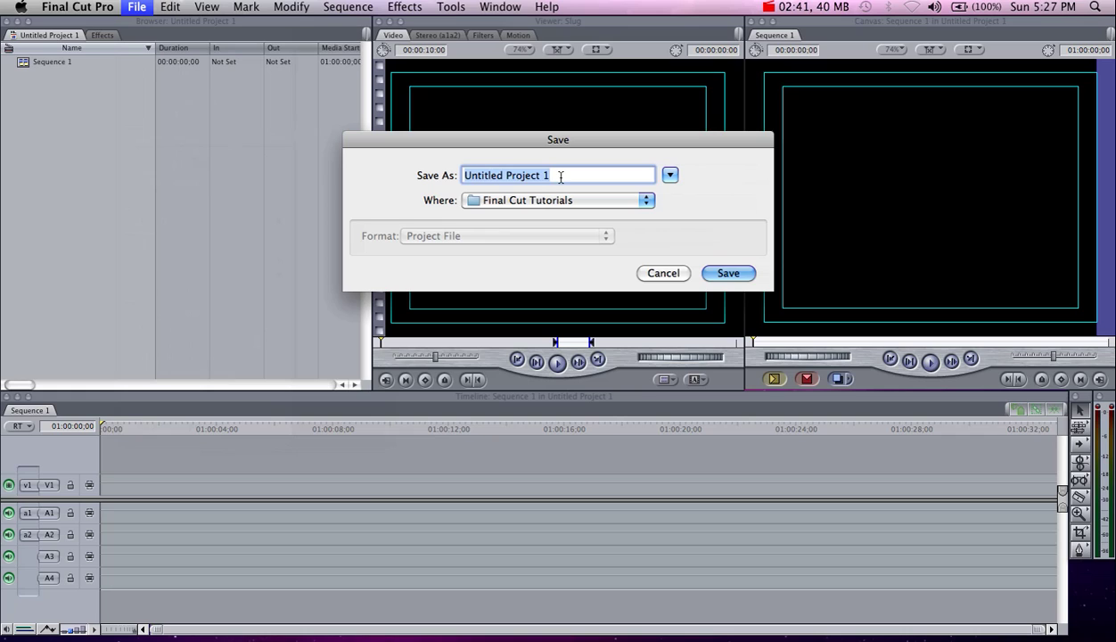
pyautogui.write('Finca')
pyautogui.press('BackSpace')
pyautogui.press('BackSpace')
pyautogui.write('al Cut Tutorials')
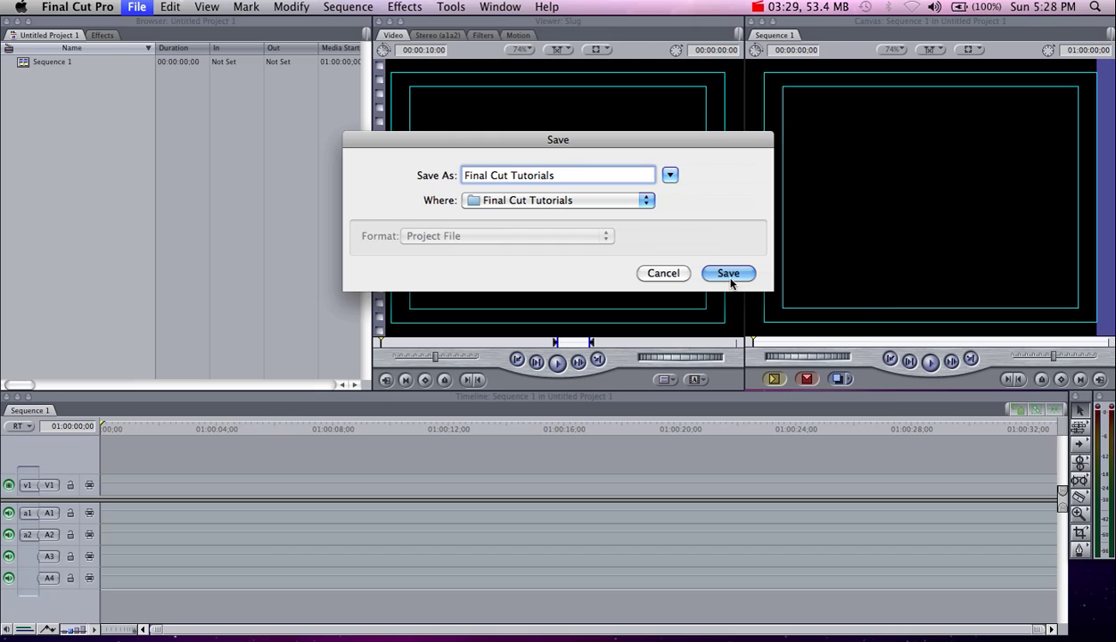
pyautogui.click(729, 276)
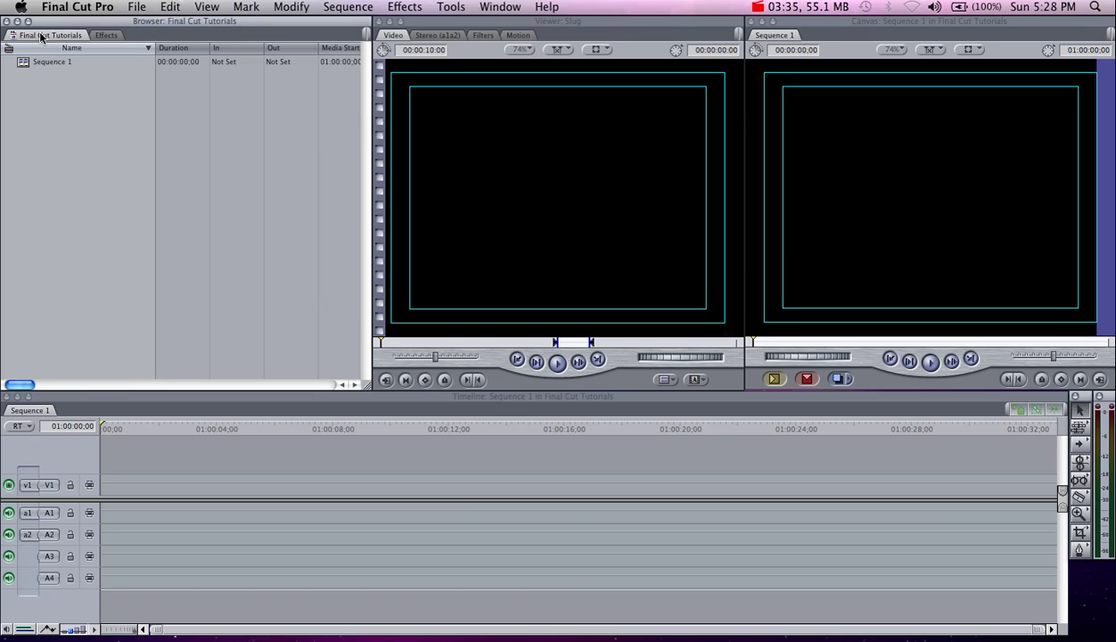
# Step: Select Sequence 1 in the Browser and put its name into edit mode
pyautogui.click(45, 63)
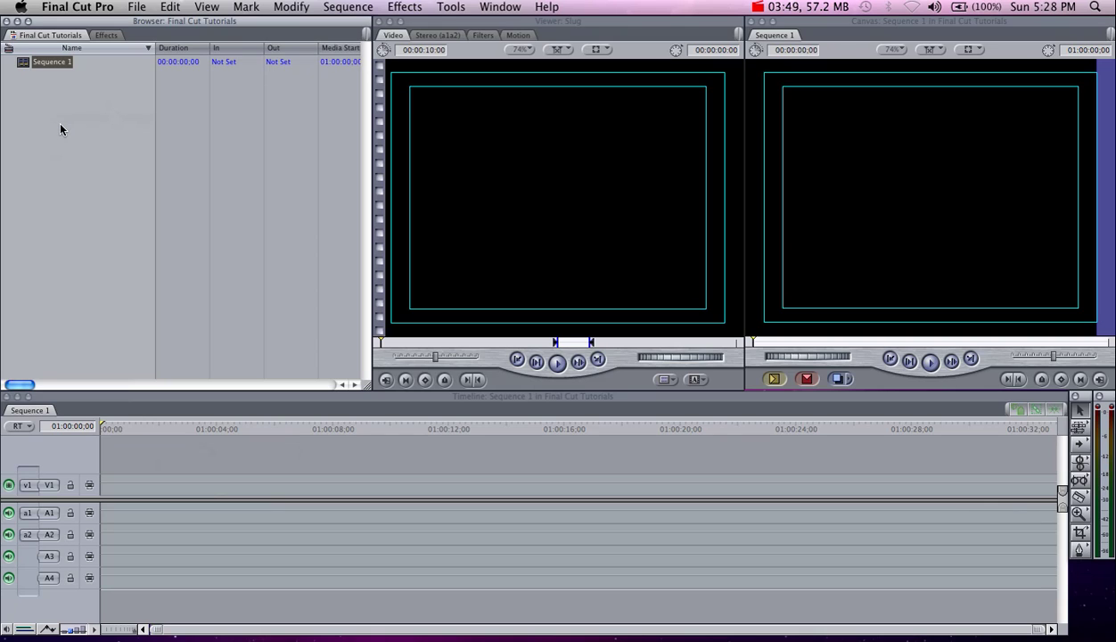
pyautogui.click(51, 57)
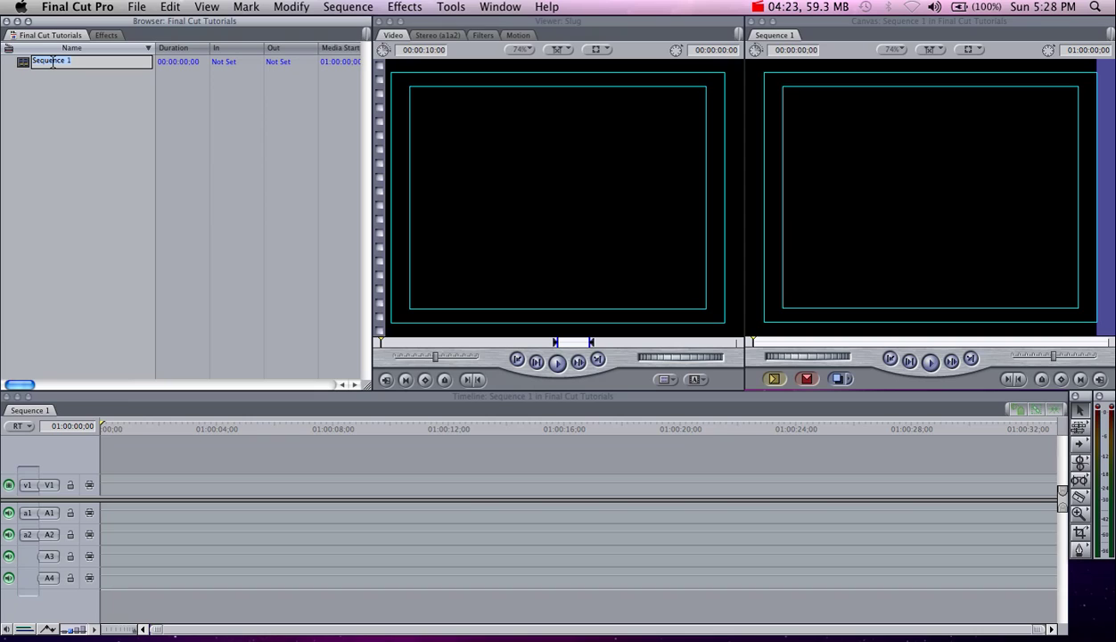
# Step: Rename Sequence 1 to 'Intro' and deselect it in the Browser
pyautogui.press('BackSpace')
pyautogui.write('Intro')
pyautogui.click(84, 94)
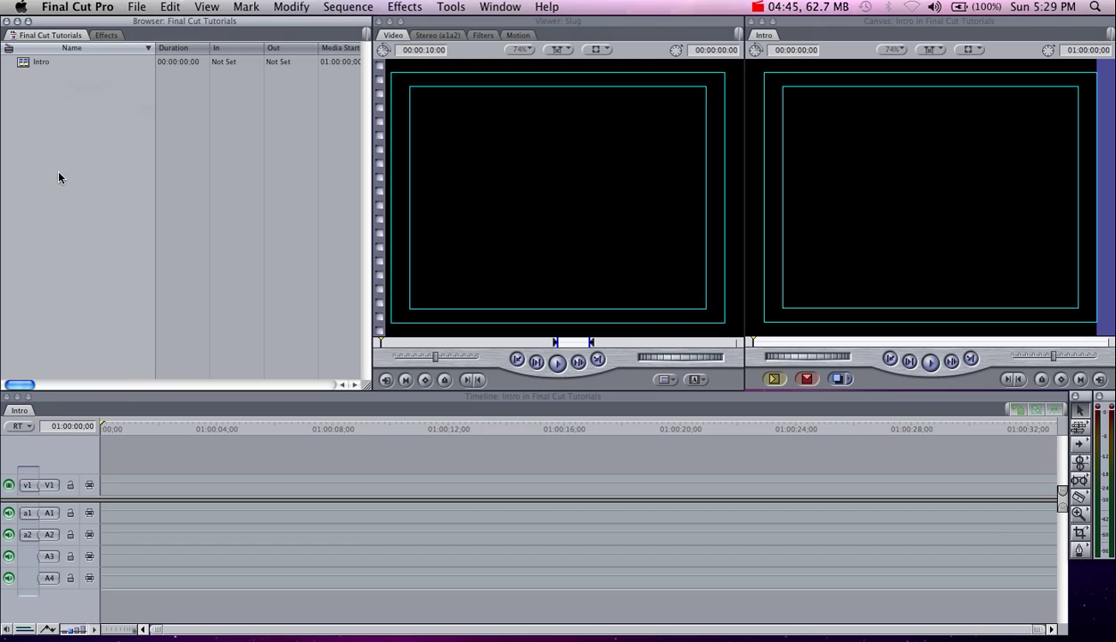
pyautogui.moveTo(108, 93); pyautogui.dragTo(30, 299)
# Step: Browse the Effects tab's Video Transitions, Video Filters and Video Generators bins
pyautogui.click(104, 37)
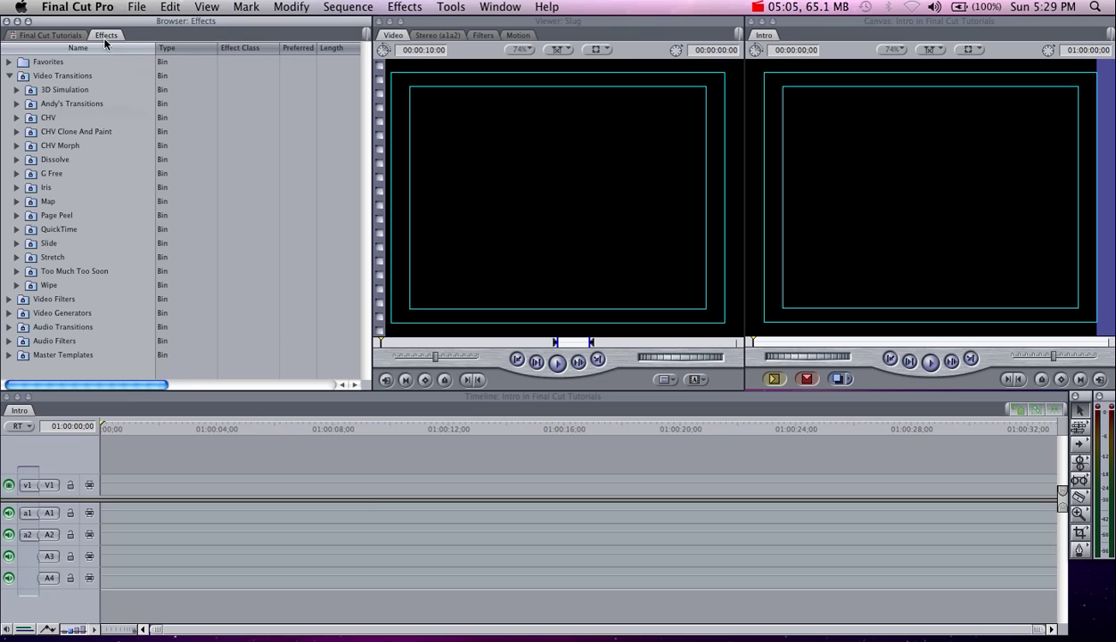
pyautogui.click(6, 79)
pyautogui.click(7, 76)
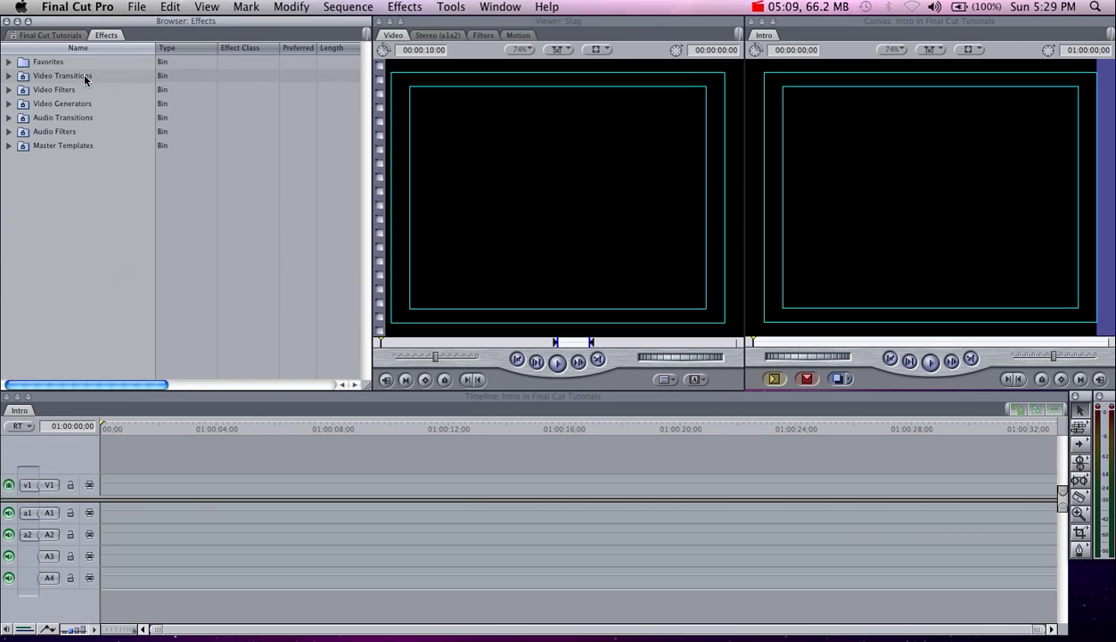
pyautogui.click(55, 93)
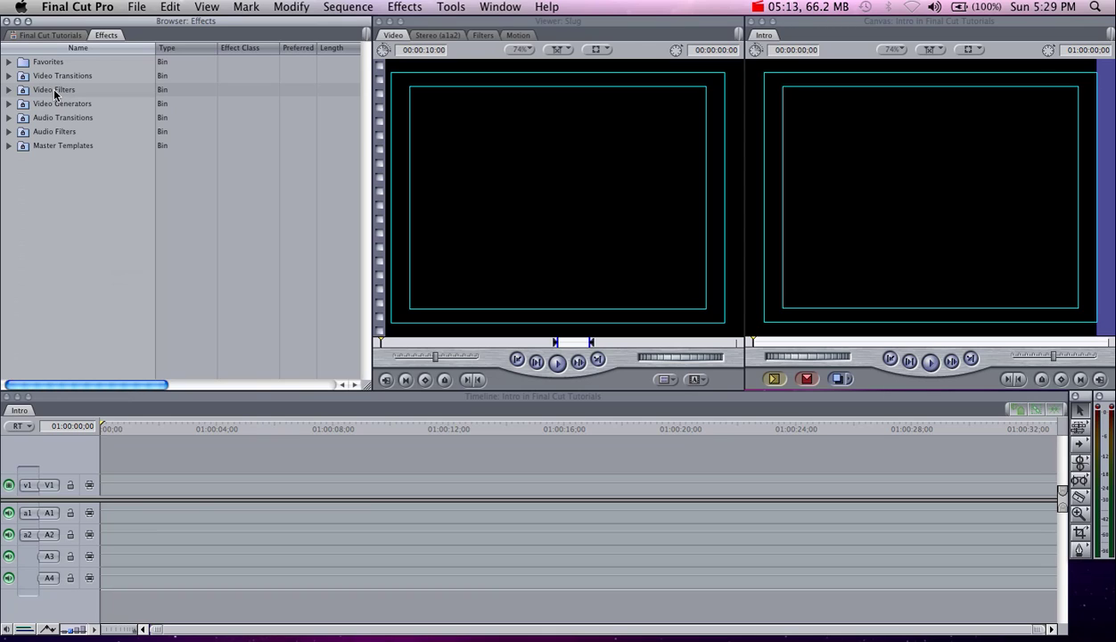
pyautogui.click(41, 103)
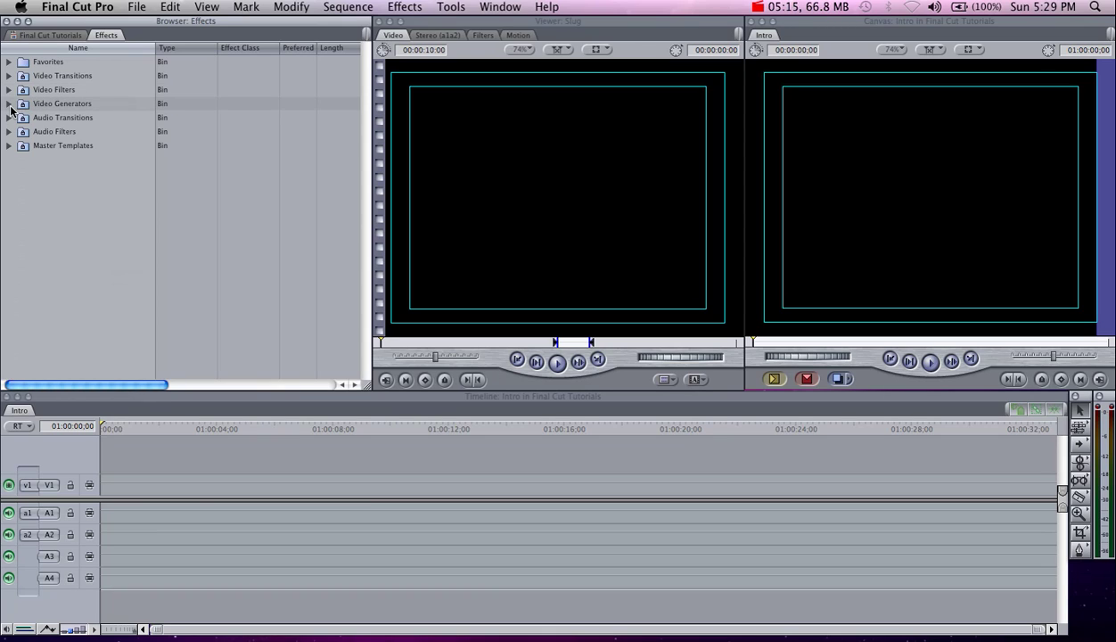
pyautogui.click(10, 104)
pyautogui.click(10, 105)
# Step: Look through Master Templates, Audio Filters and Audio Transitions, then return to the Final Cut Tutorials tab
pyautogui.click(81, 146)
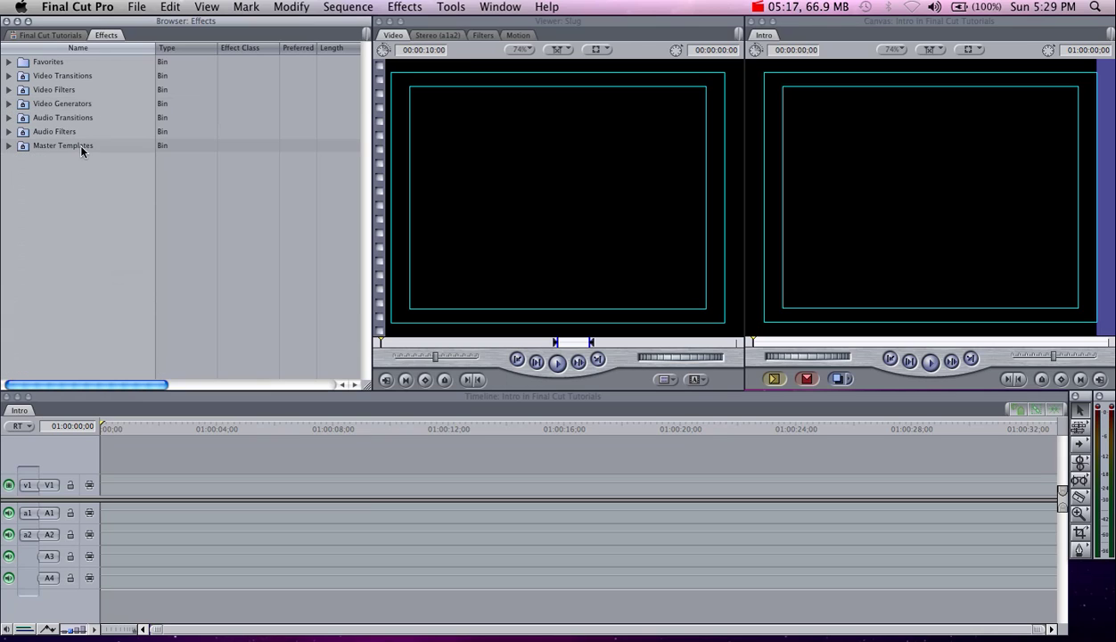
pyautogui.click(86, 133)
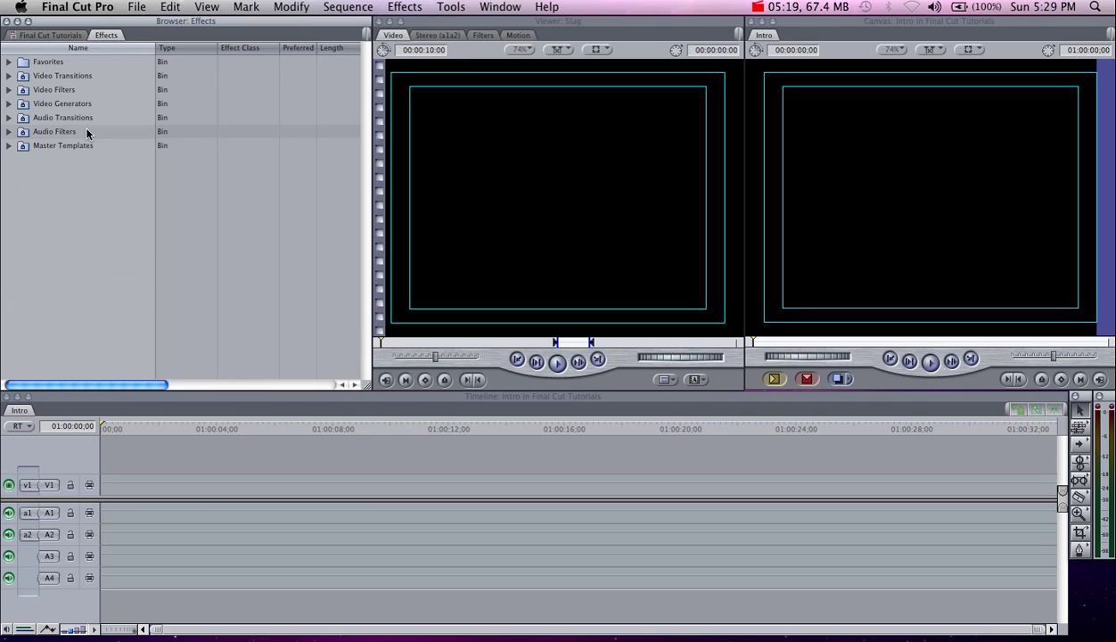
pyautogui.click(54, 142)
pyautogui.click(112, 157)
pyautogui.click(71, 117)
pyautogui.click(87, 158)
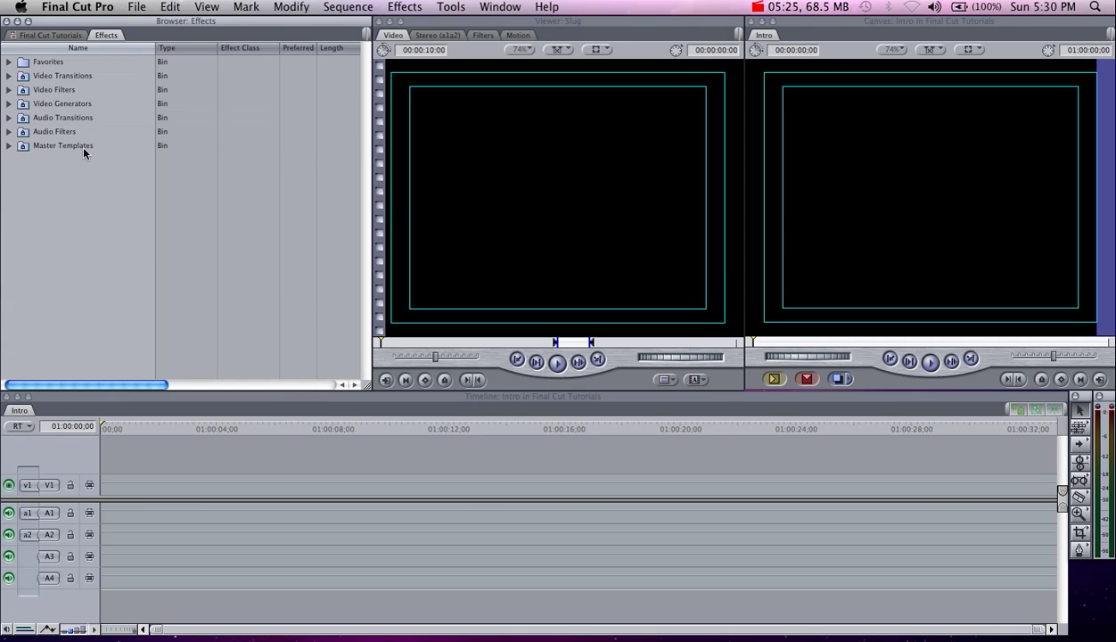
pyautogui.click(50, 34)
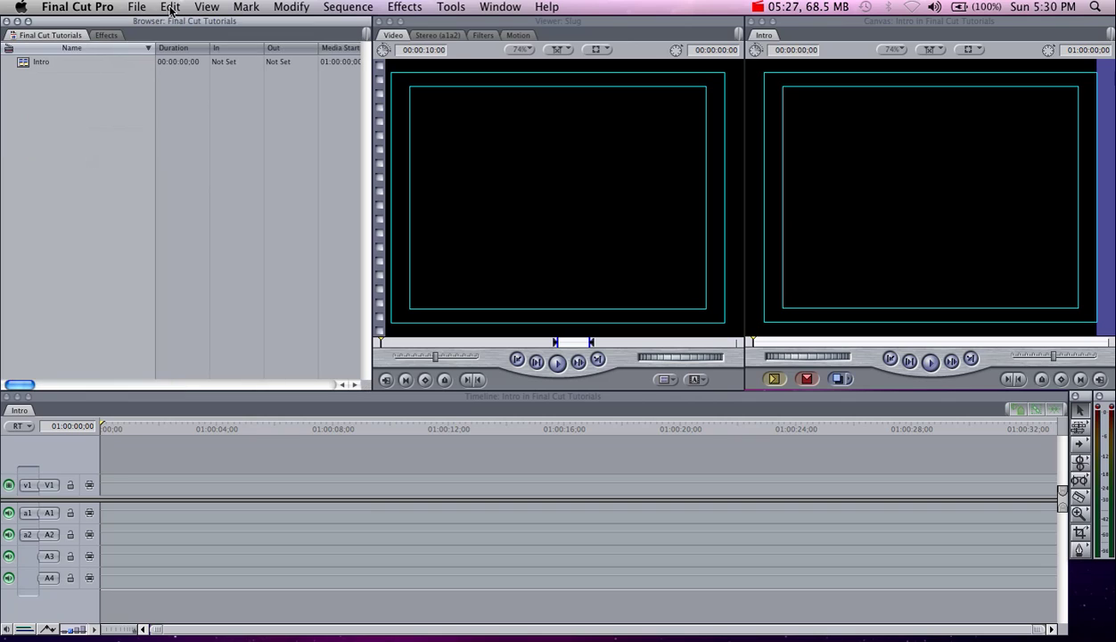
pyautogui.click(508, 21)
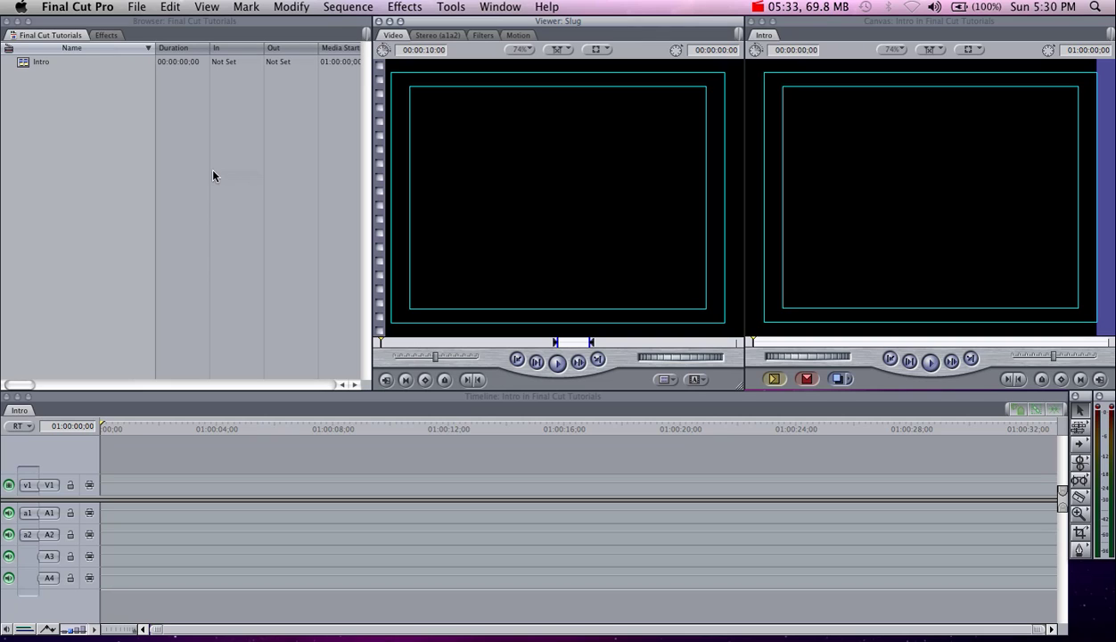
pyautogui.click(71, 110)
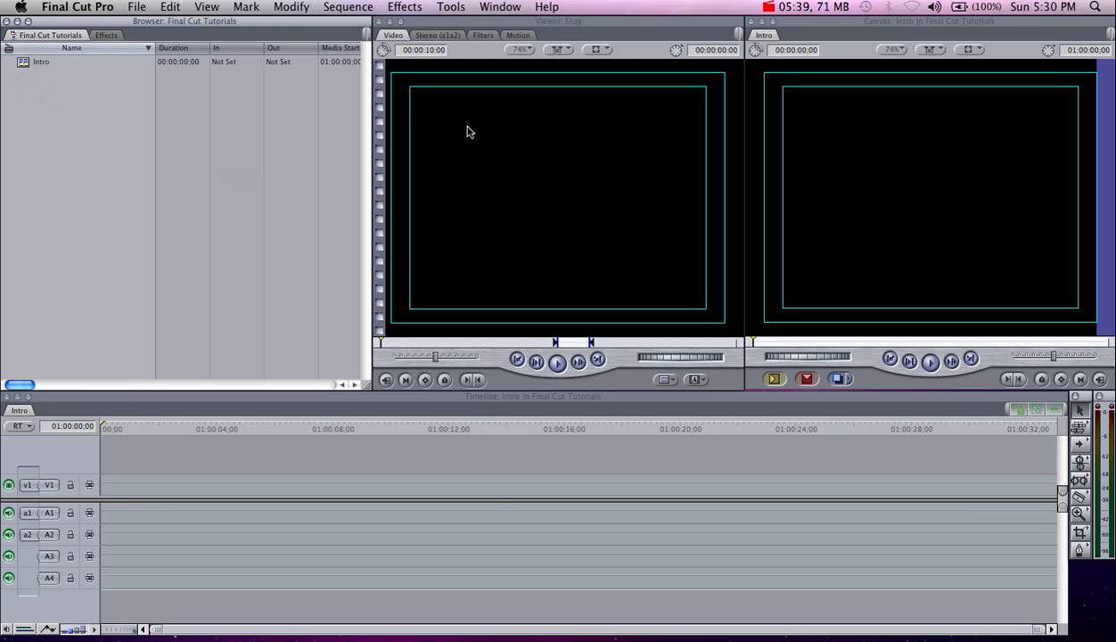
pyautogui.click(446, 37)
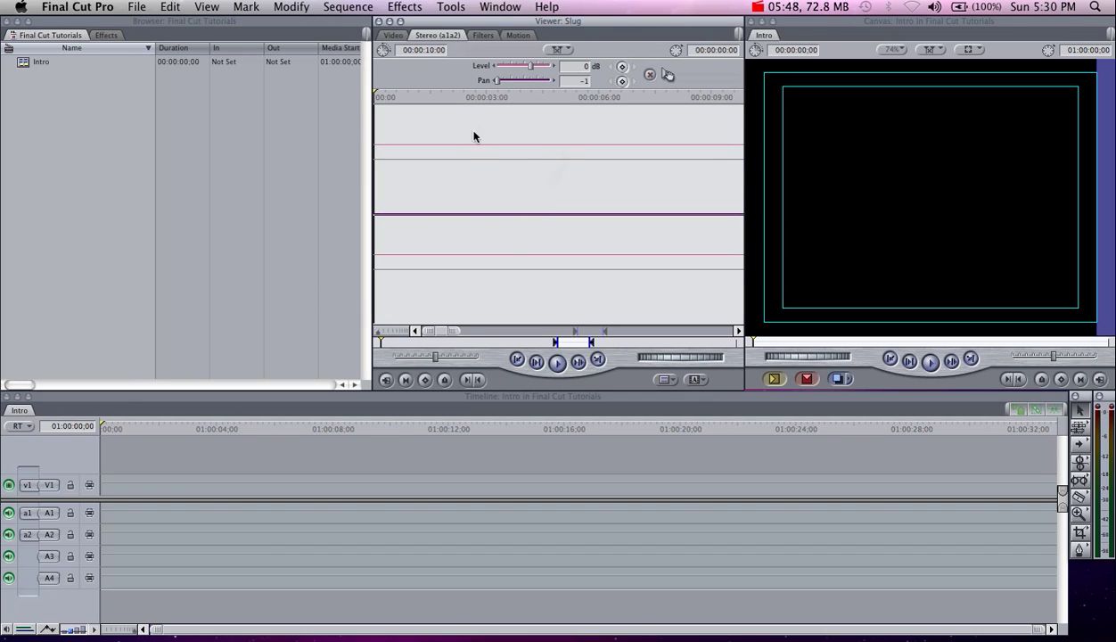
pyautogui.click(476, 36)
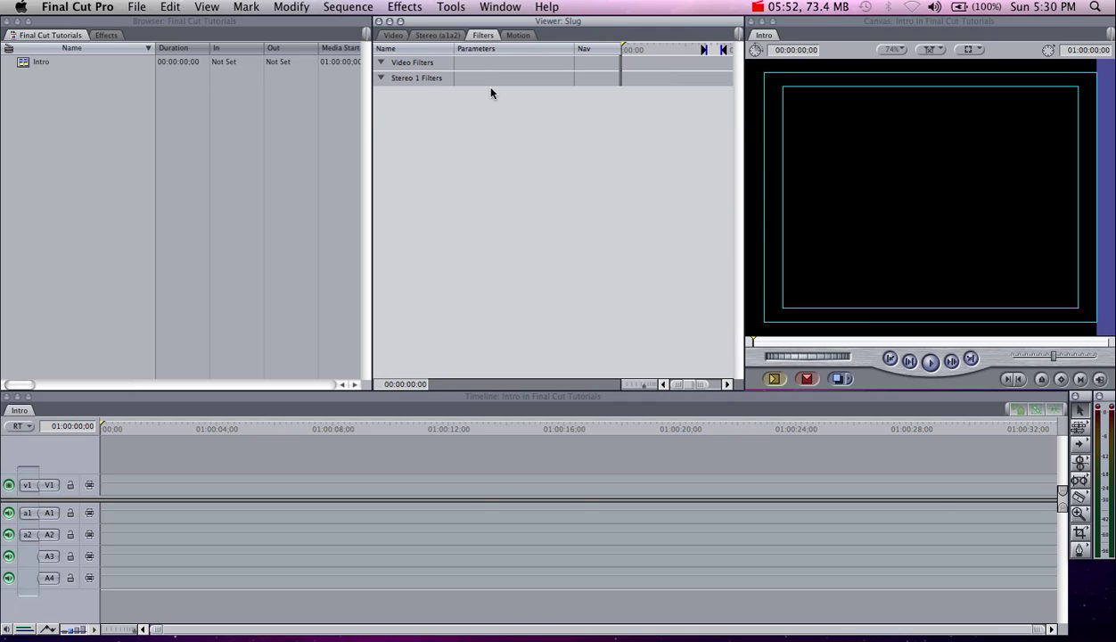
pyautogui.click(521, 35)
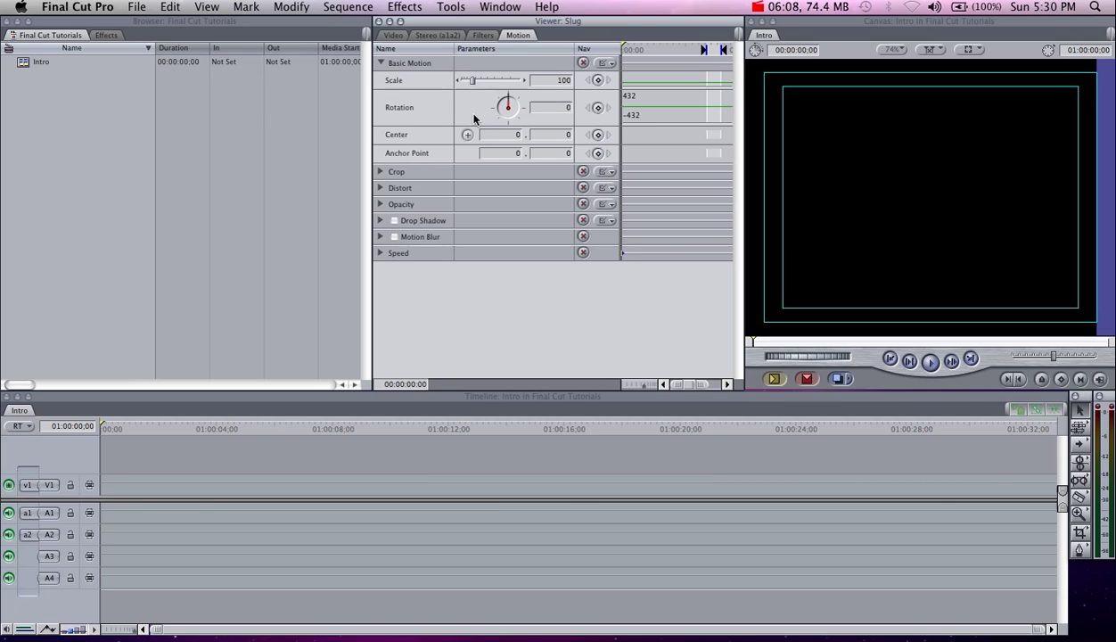
pyautogui.click(395, 36)
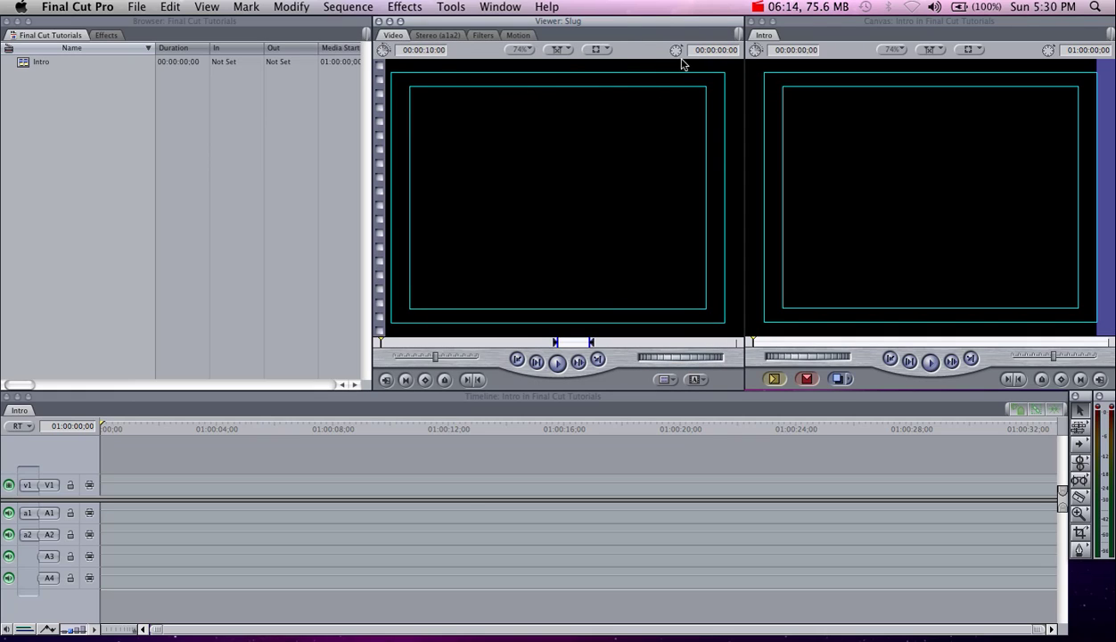
pyautogui.click(801, 20)
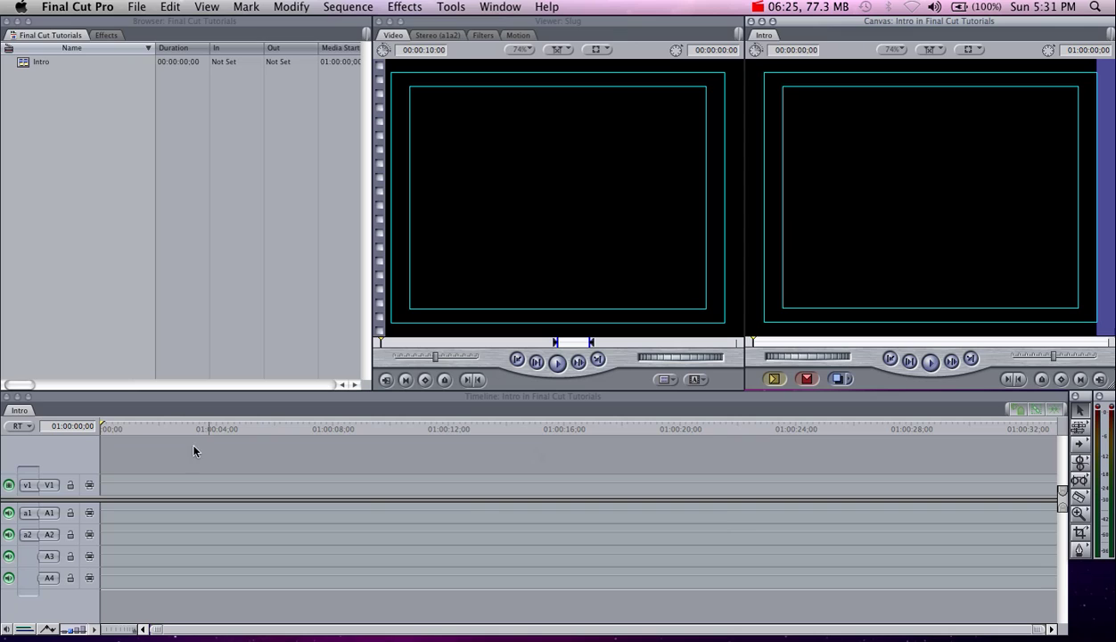
# Step: Scrub the Intro timeline playhead to 01:00:05:13, then make the Canvas active
pyautogui.click(213, 392)
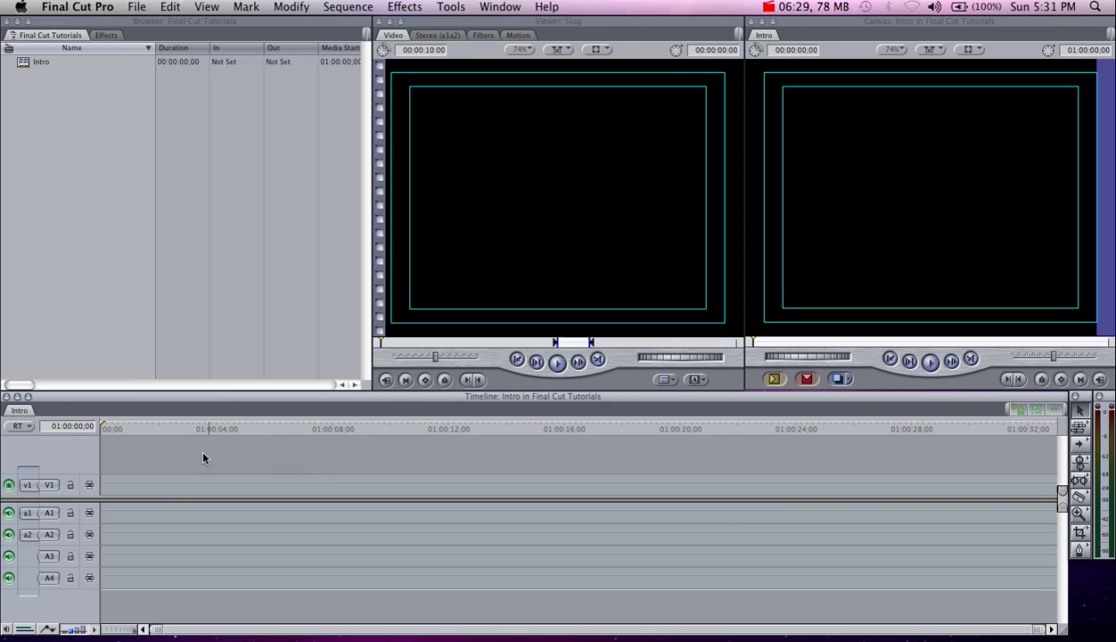
pyautogui.click(160, 429)
pyautogui.moveTo(161, 430); pyautogui.dragTo(258, 425)
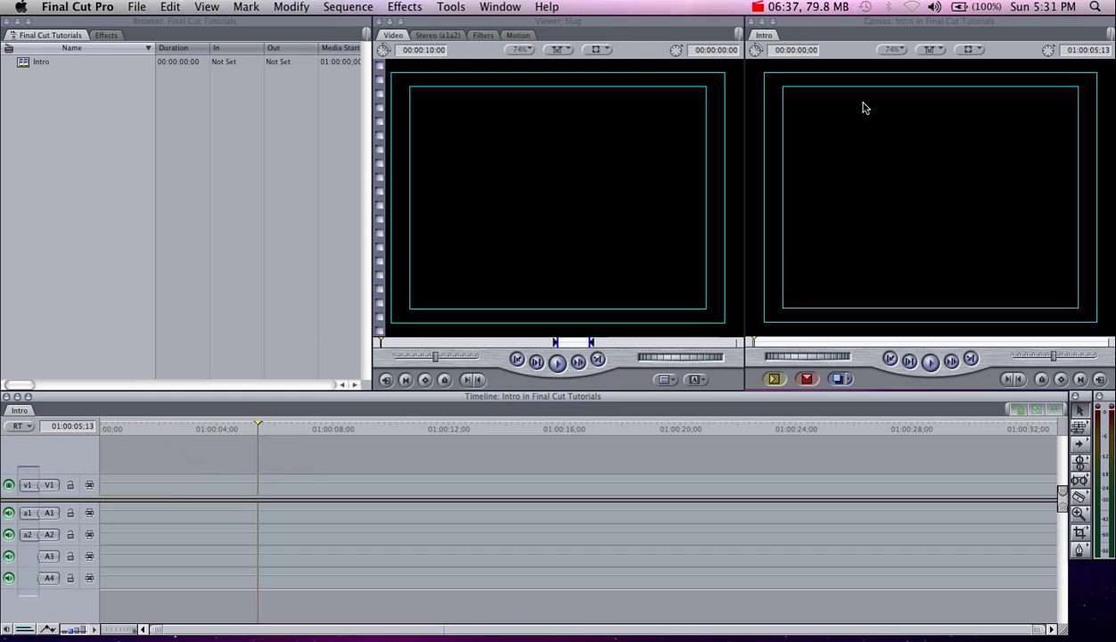
pyautogui.click(907, 193)
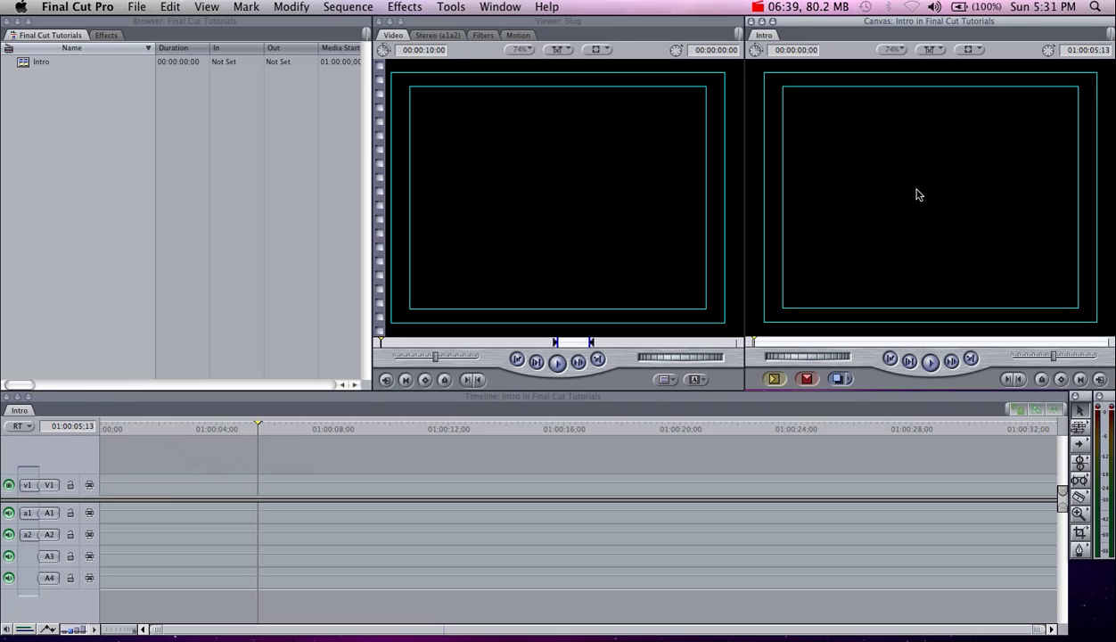